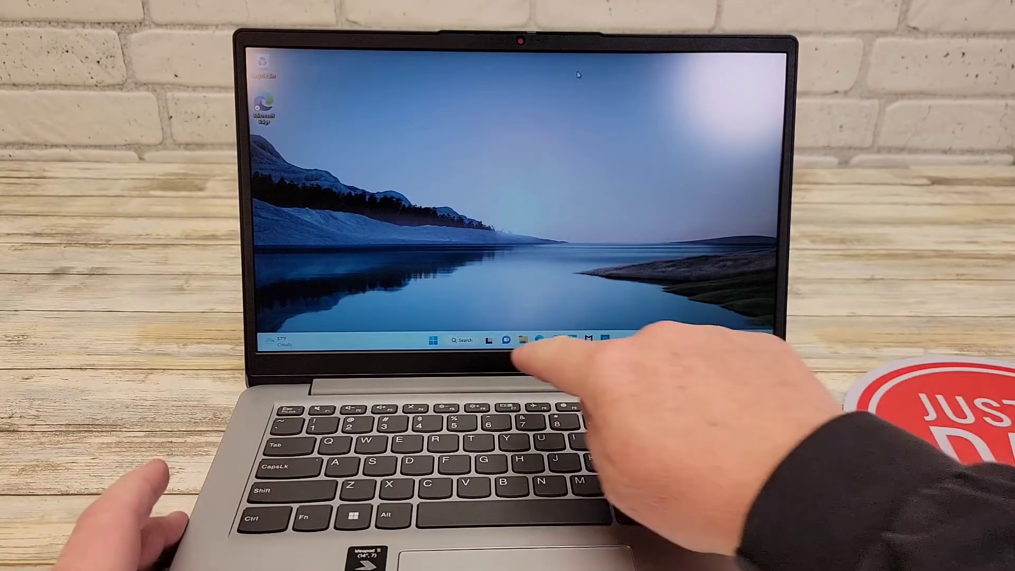
# Launch Settings from the Start menu and go to System > Recovery
pyautogui.press('super')
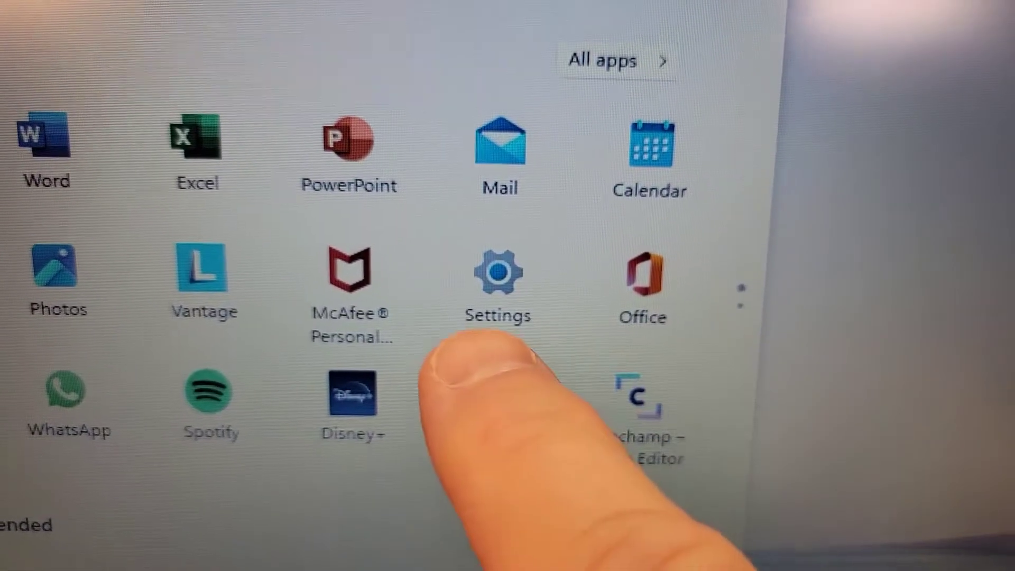
pyautogui.click(483, 333)
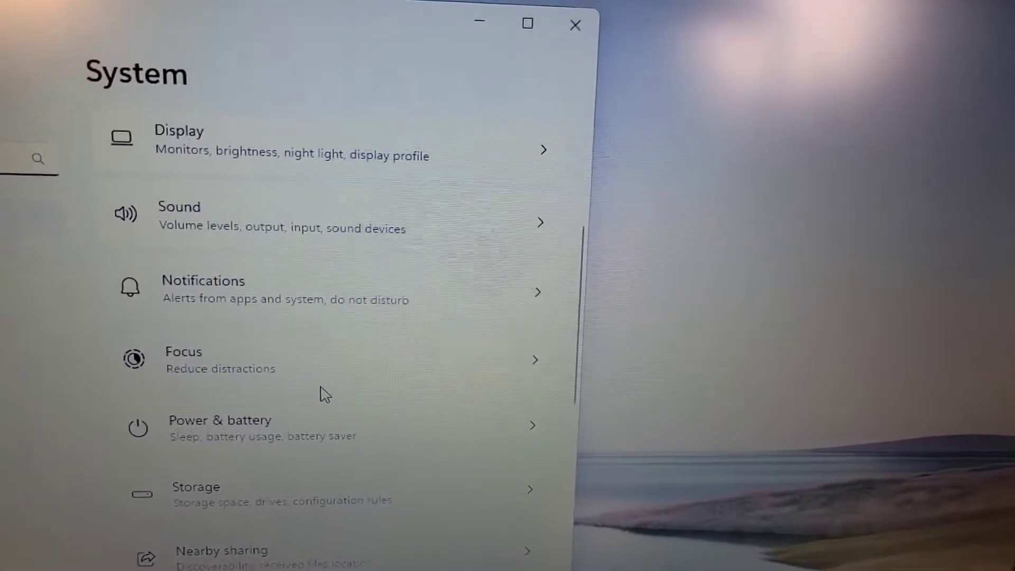
pyautogui.scroll(-2, 323, 394)
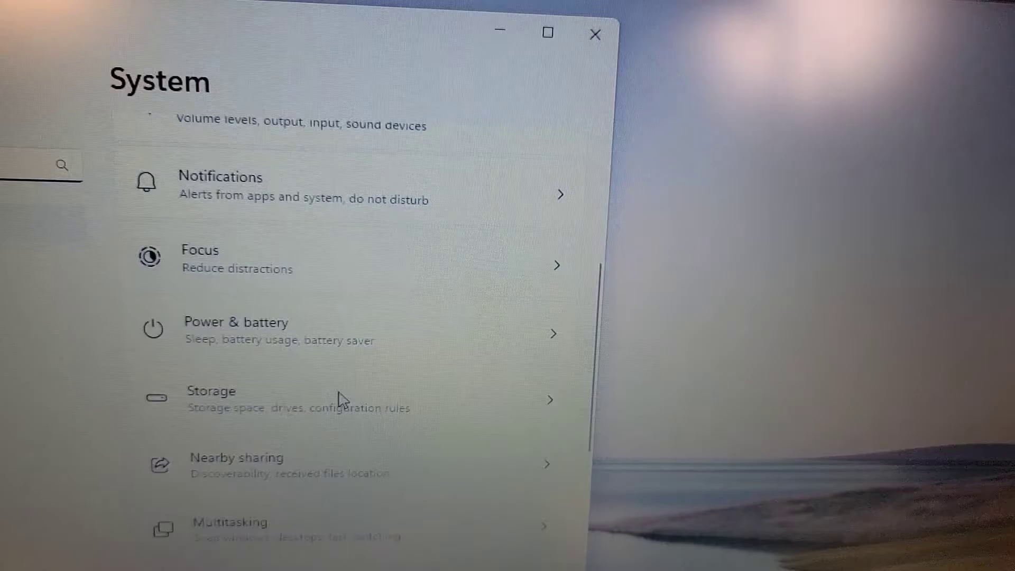
pyautogui.scroll(-2, 325, 389)
pyautogui.scroll(-1, 323, 389)
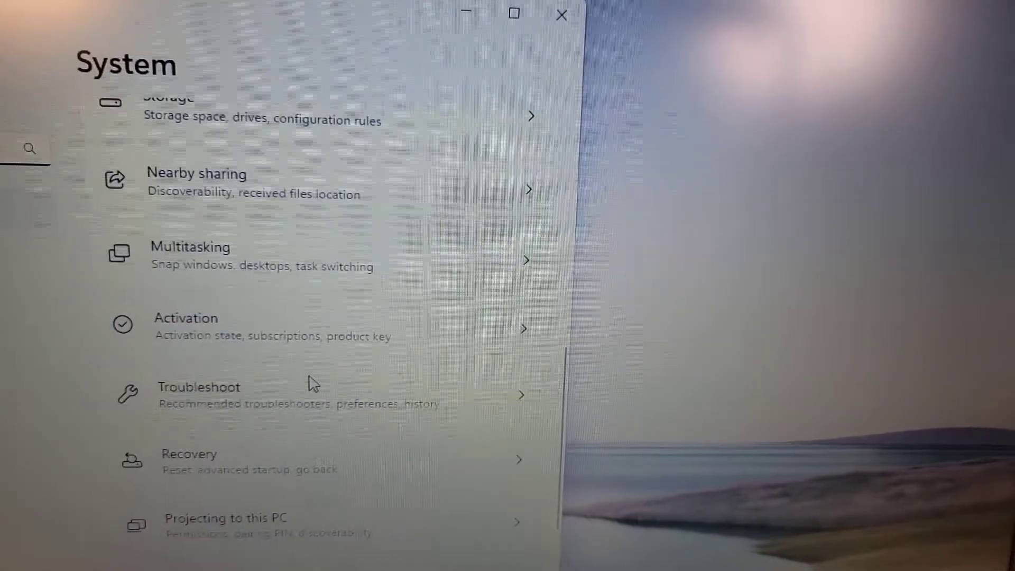
pyautogui.click(283, 379)
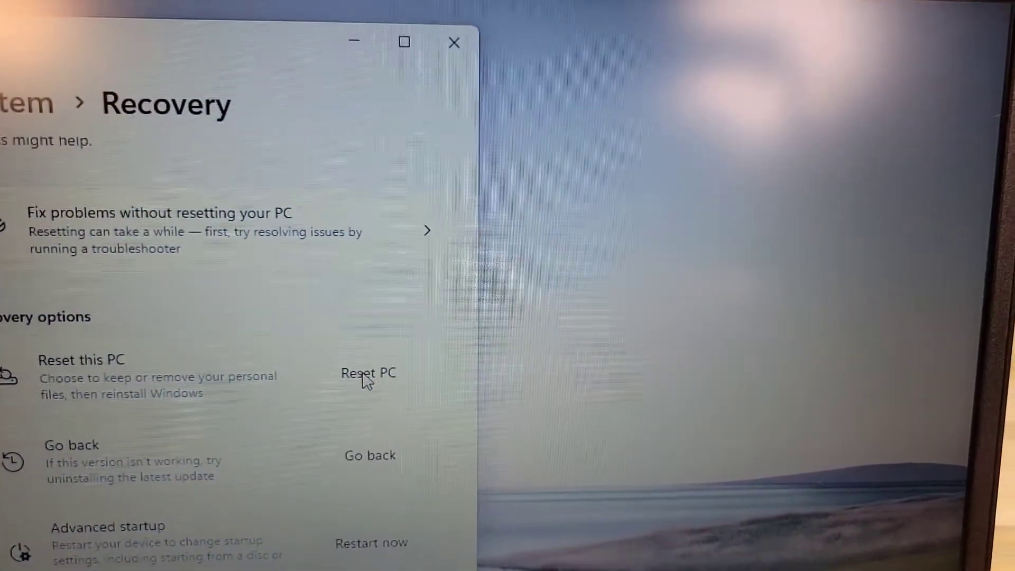
# Begin Reset this PC with Remove everything and Local reinstall selected
pyautogui.click(355, 366)
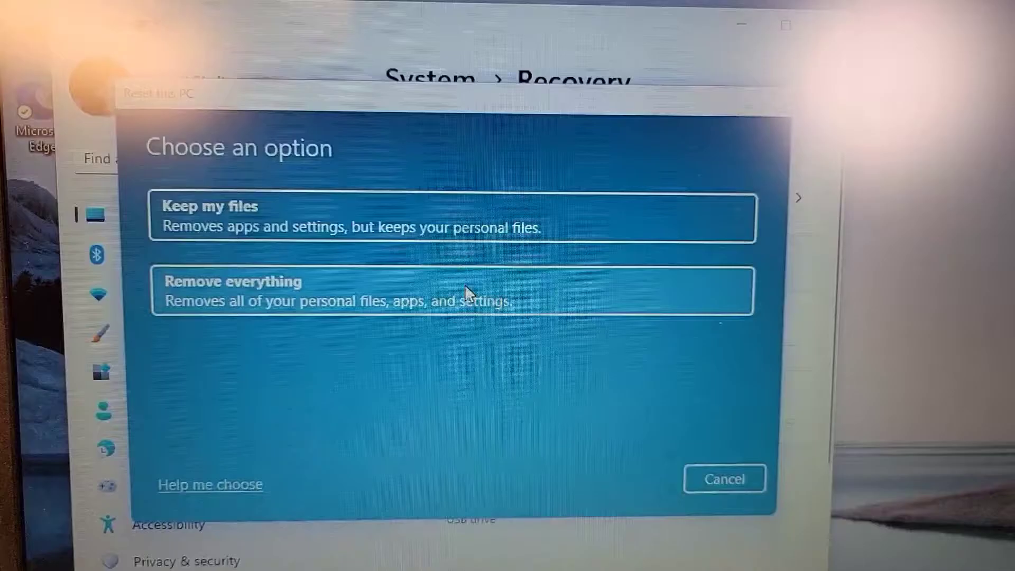
pyautogui.click(468, 292)
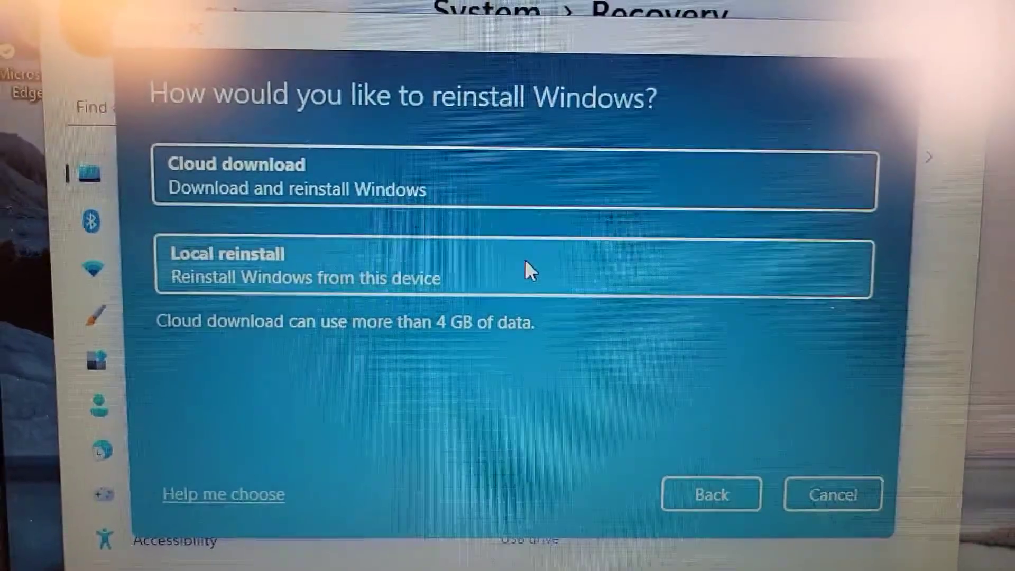
pyautogui.click(525, 262)
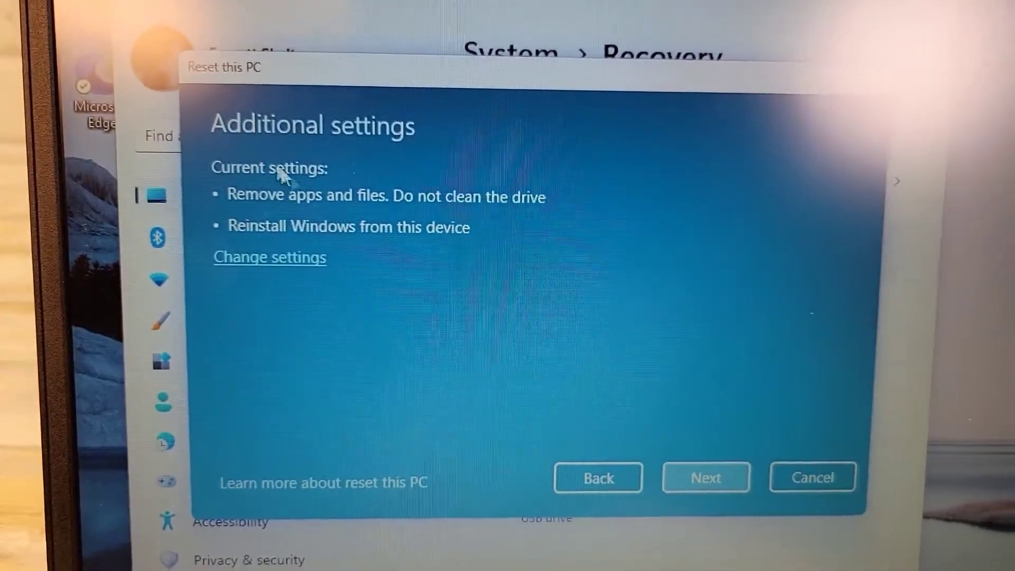
# Confirm reset settings with drive cleaning and Windows download both off, then proceed
pyautogui.click(269, 258)
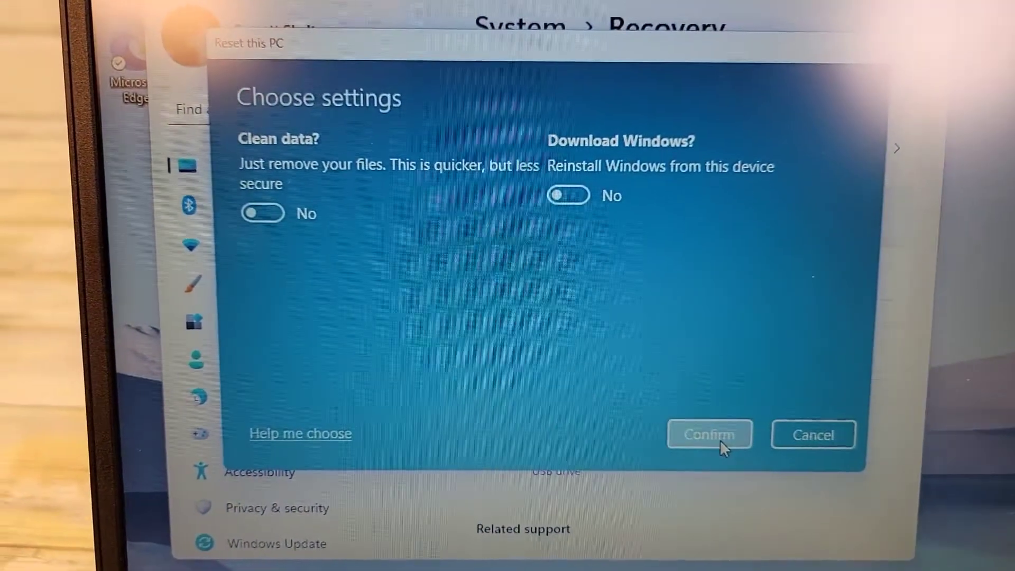
pyautogui.click(719, 442)
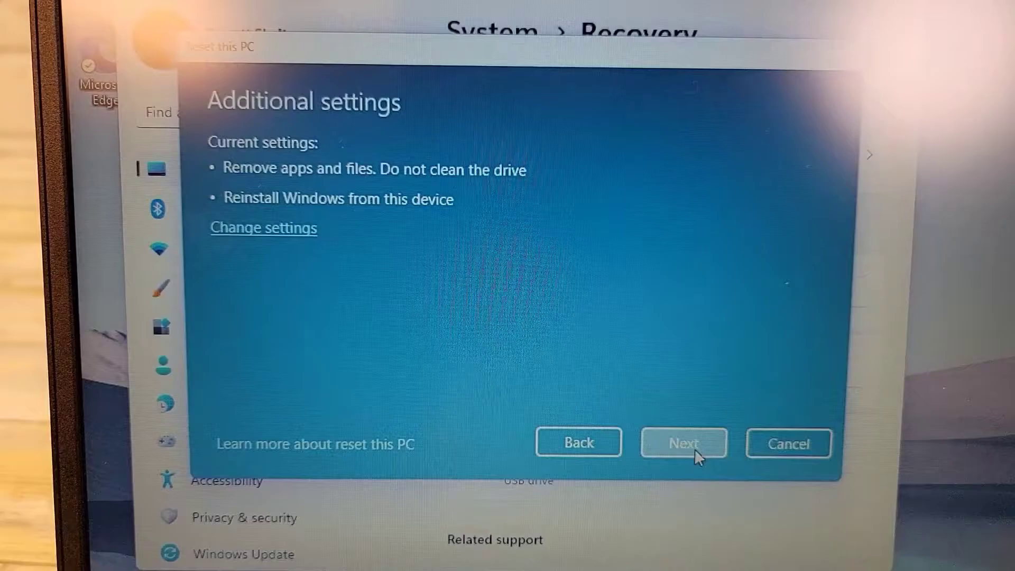
pyautogui.click(680, 444)
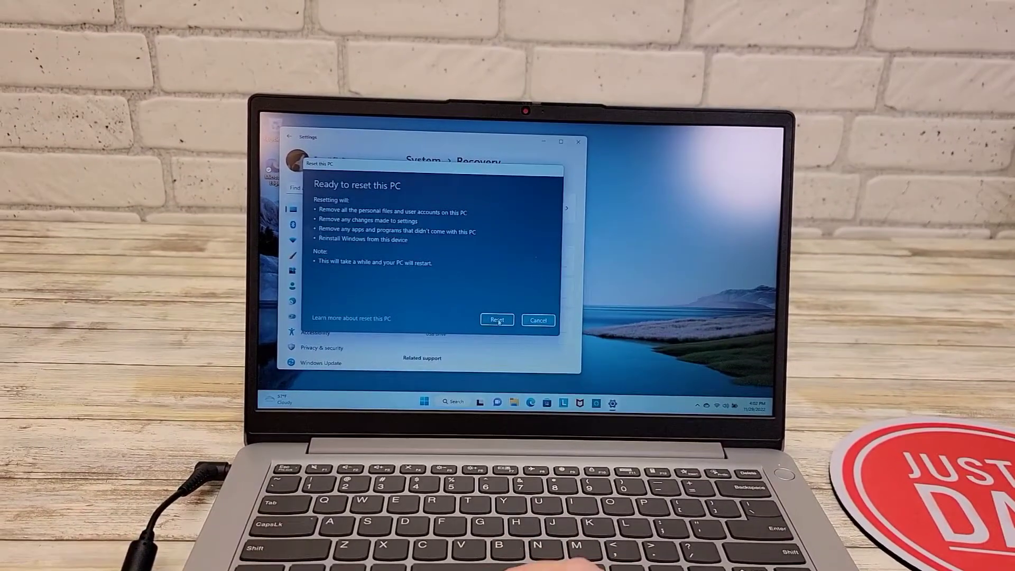
# Confirm the reset on the Ready to reset this PC screen
pyautogui.click(493, 319)
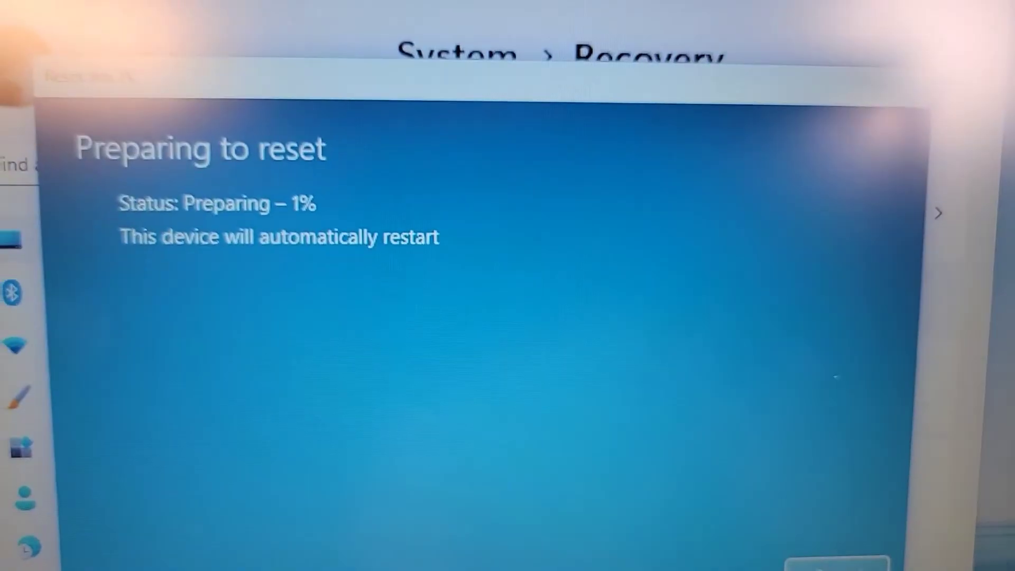